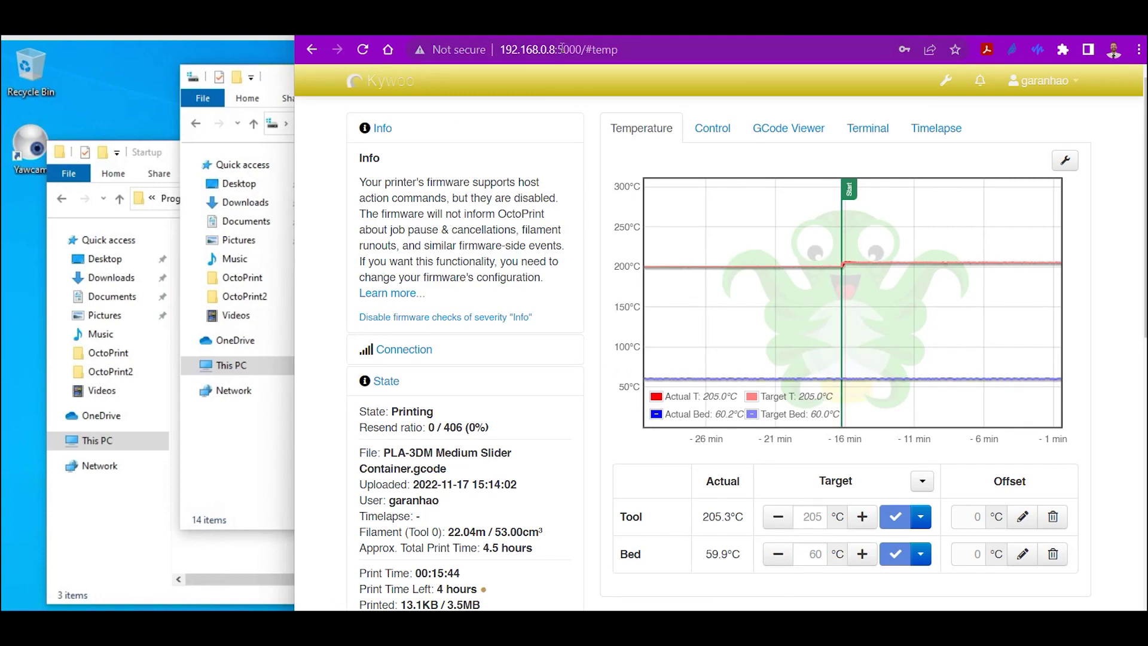
Step: Confirm the Kywoo printer page uses port 5000 and scroll through its status
{"action": "left_click_drag", "start_coordinate": [558, 49], "coordinate": [571, 49]}
{"action": "left_click", "coordinate": [572, 88]}
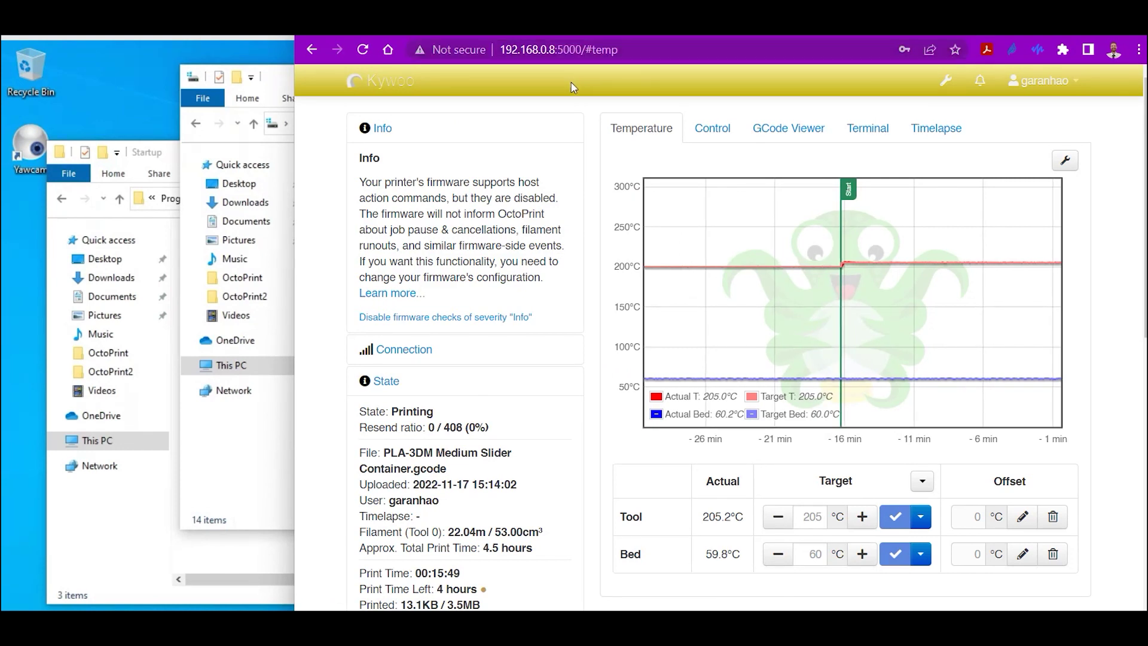
{"action": "scroll", "coordinate": [579, 394], "scroll_direction": "down", "scroll_amount": 3}
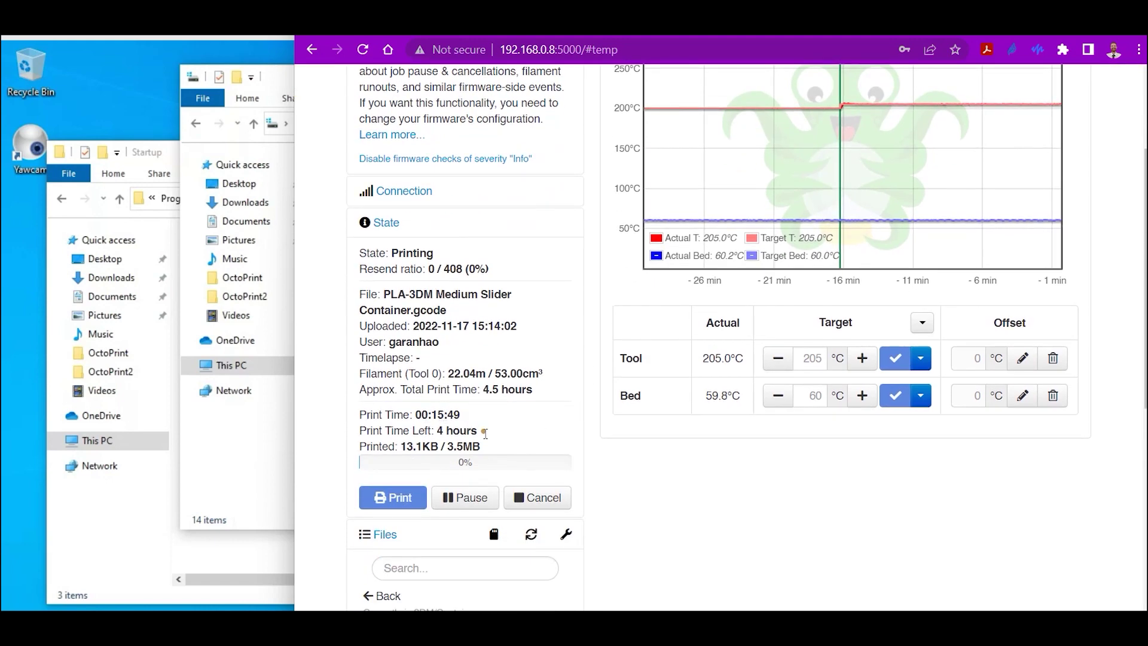
{"action": "scroll", "coordinate": [603, 386], "scroll_direction": "up", "scroll_amount": 3}
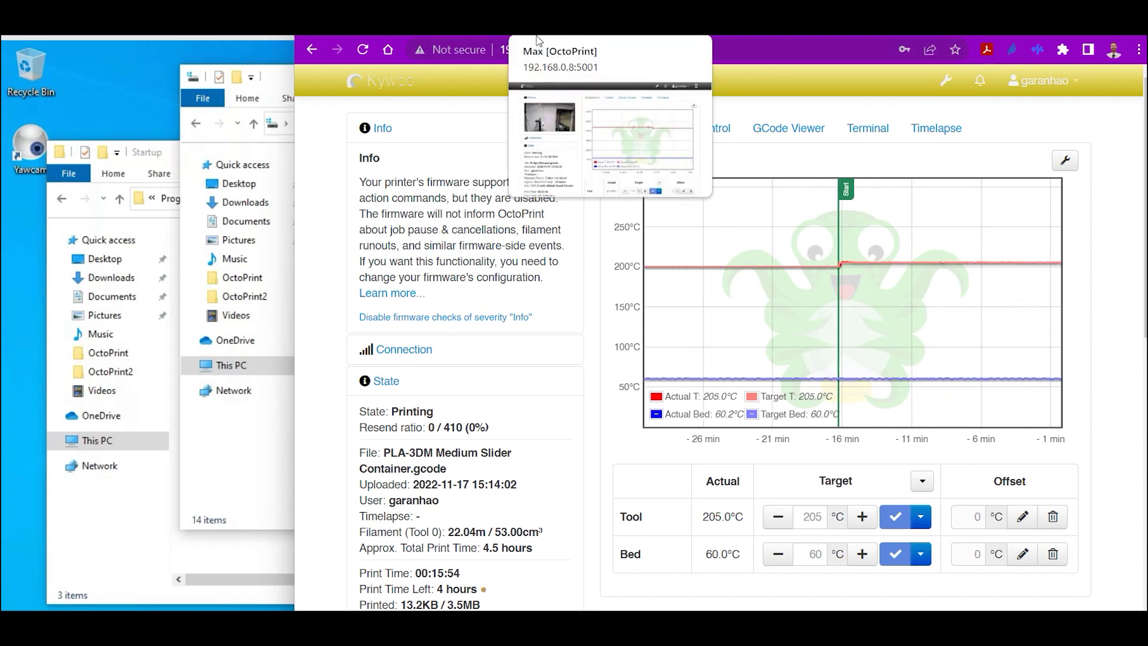
Step: Review the Max printer on port 5001, then return to the Kywoo printer
{"action": "left_click", "coordinate": [537, 37]}
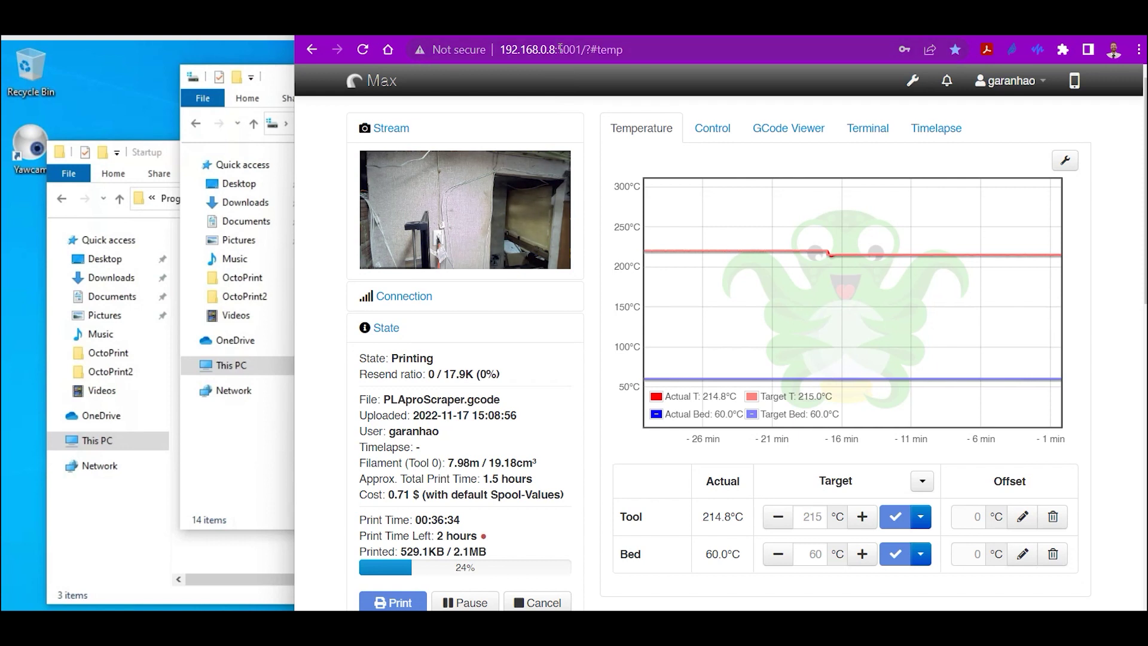
{"action": "left_click_drag", "start_coordinate": [558, 50], "coordinate": [586, 50]}
{"action": "left_click", "coordinate": [591, 113]}
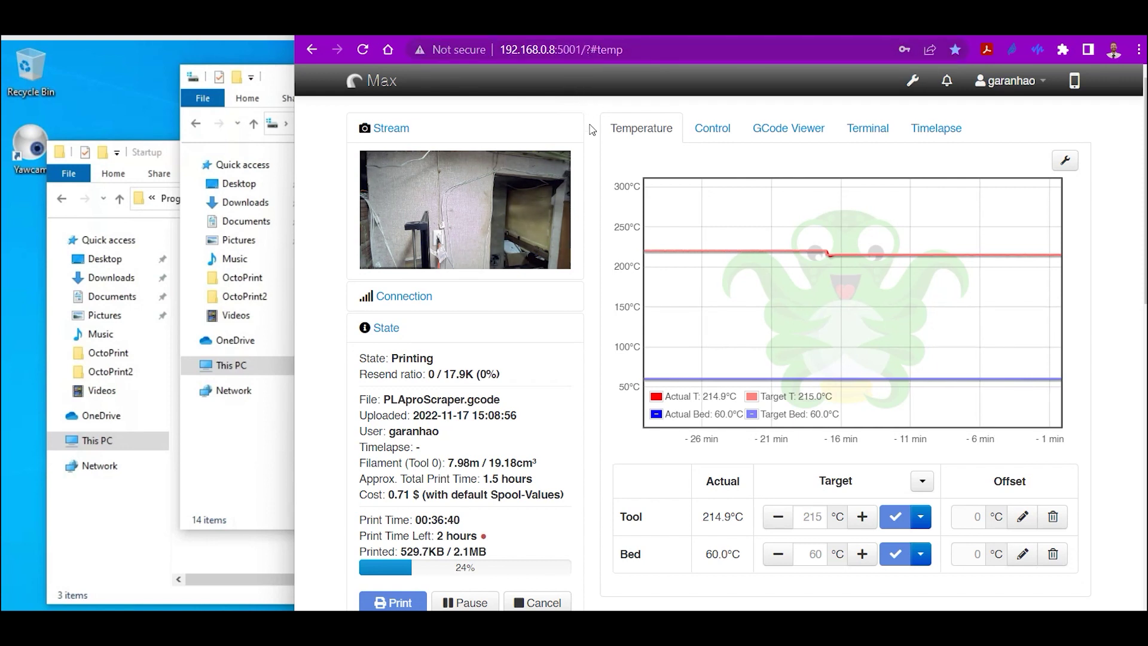
{"action": "scroll", "coordinate": [599, 259], "scroll_direction": "down", "scroll_amount": 1}
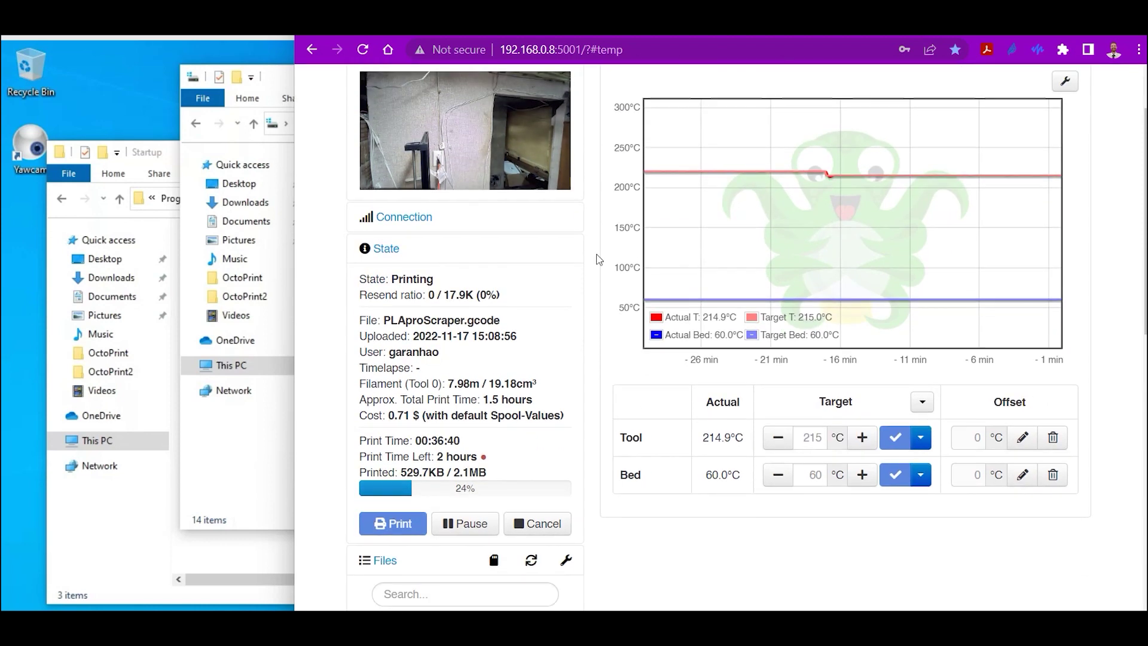
{"action": "scroll", "coordinate": [598, 257], "scroll_direction": "down", "scroll_amount": 1}
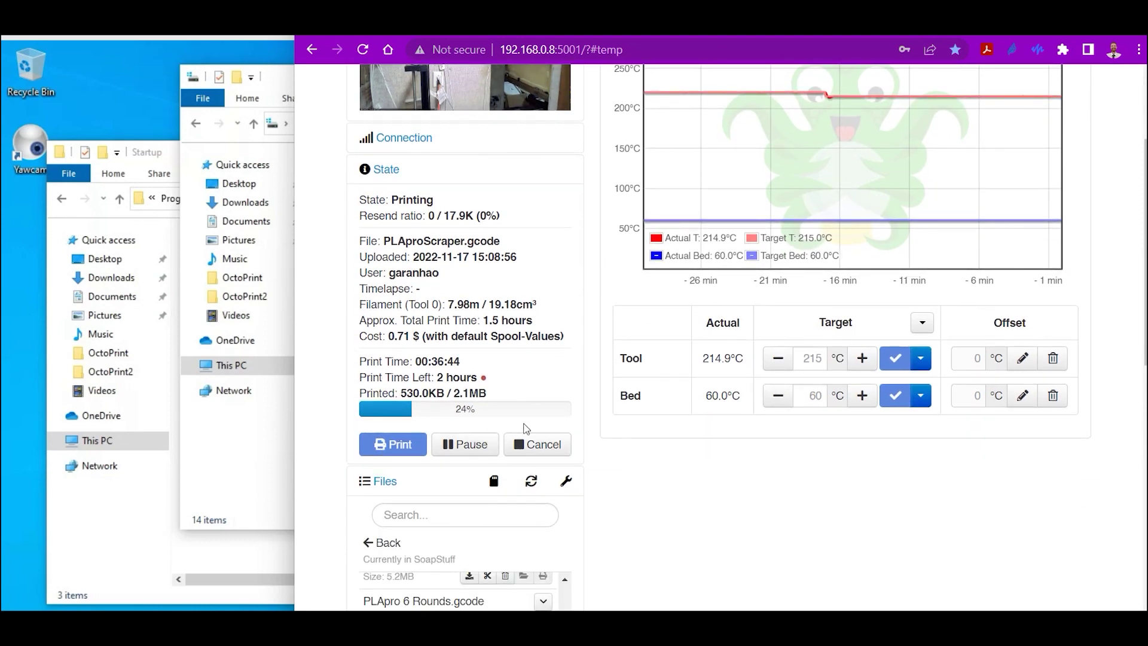
{"action": "scroll", "coordinate": [526, 428], "scroll_direction": "up", "scroll_amount": 2}
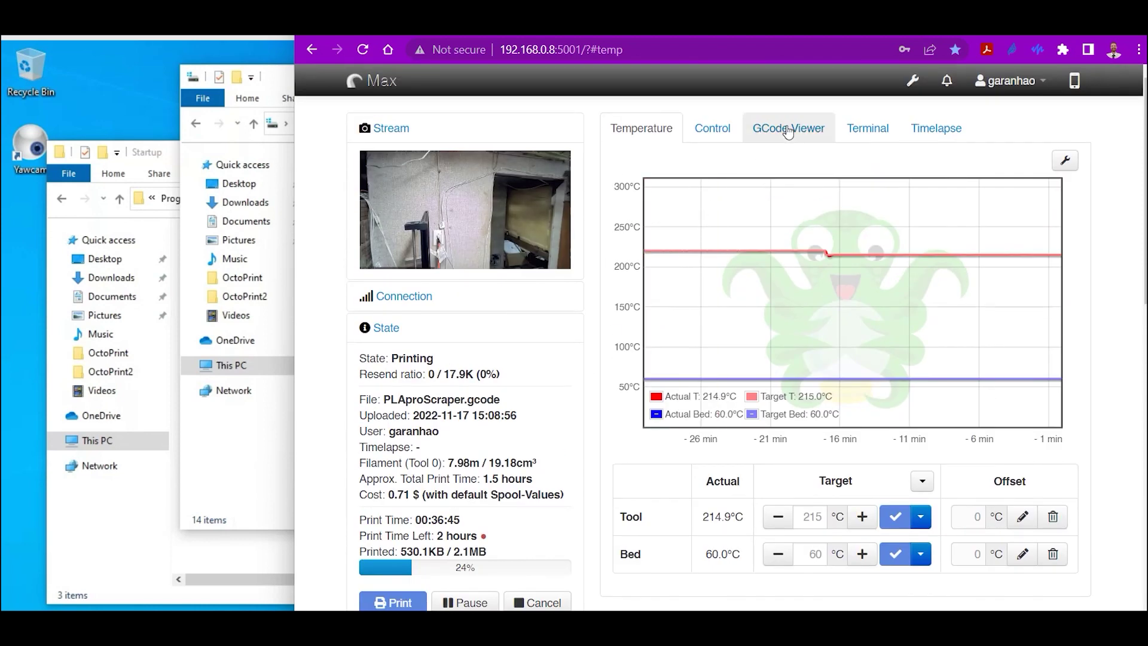
{"action": "left_click", "coordinate": [576, 35]}
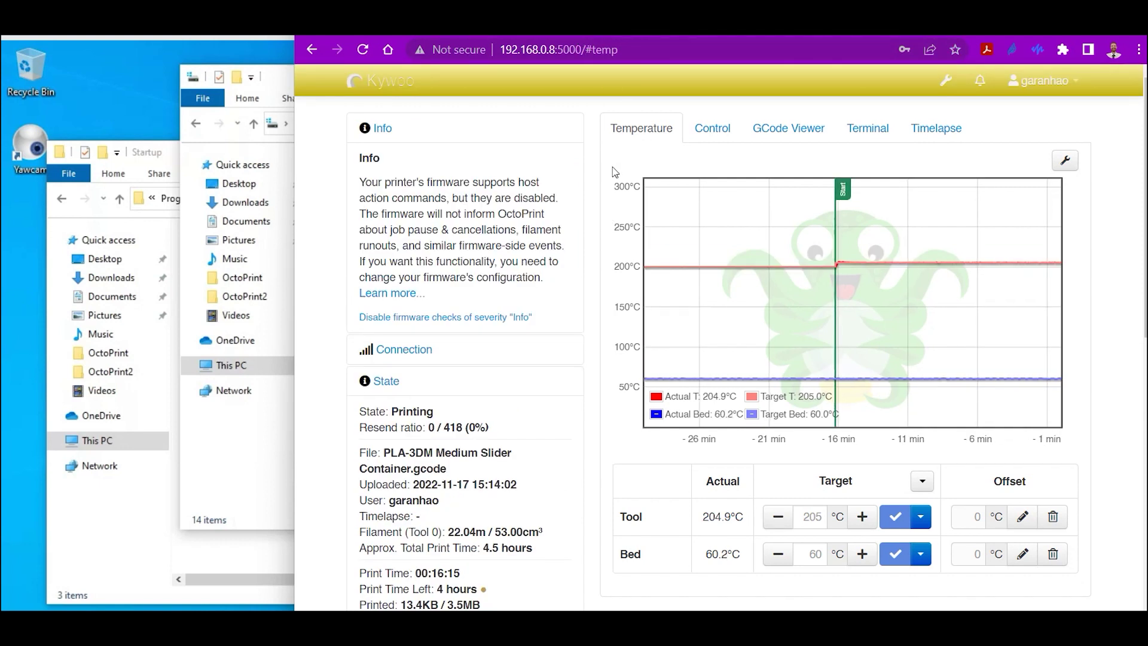
{"action": "left_click", "coordinate": [257, 37]}
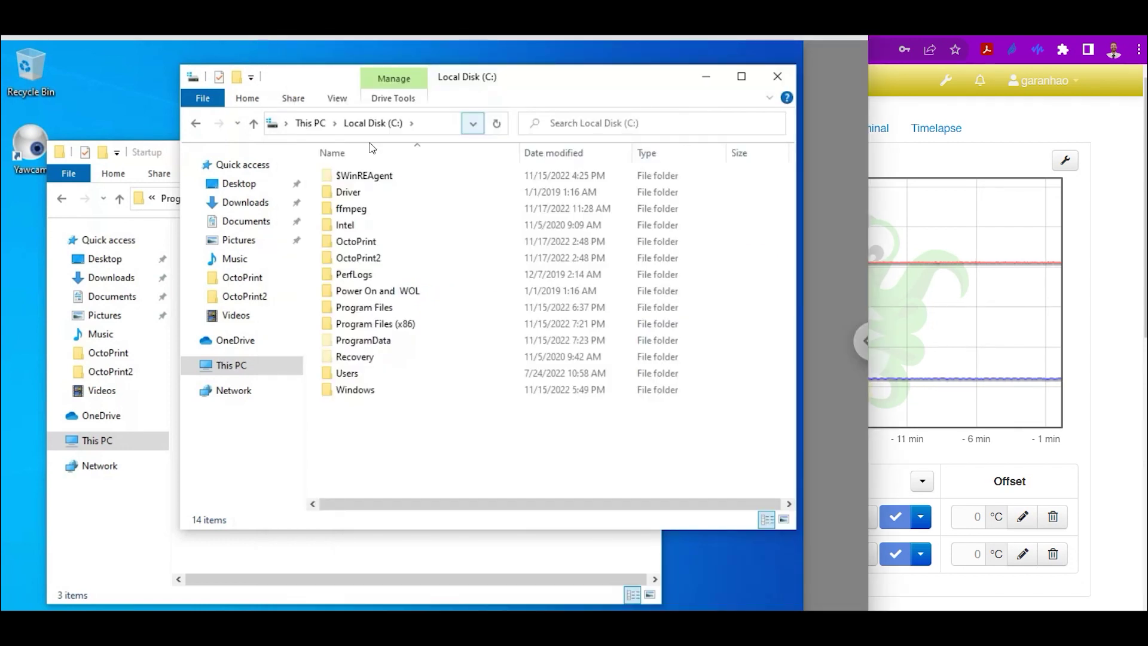
{"action": "left_click", "coordinate": [360, 242]}
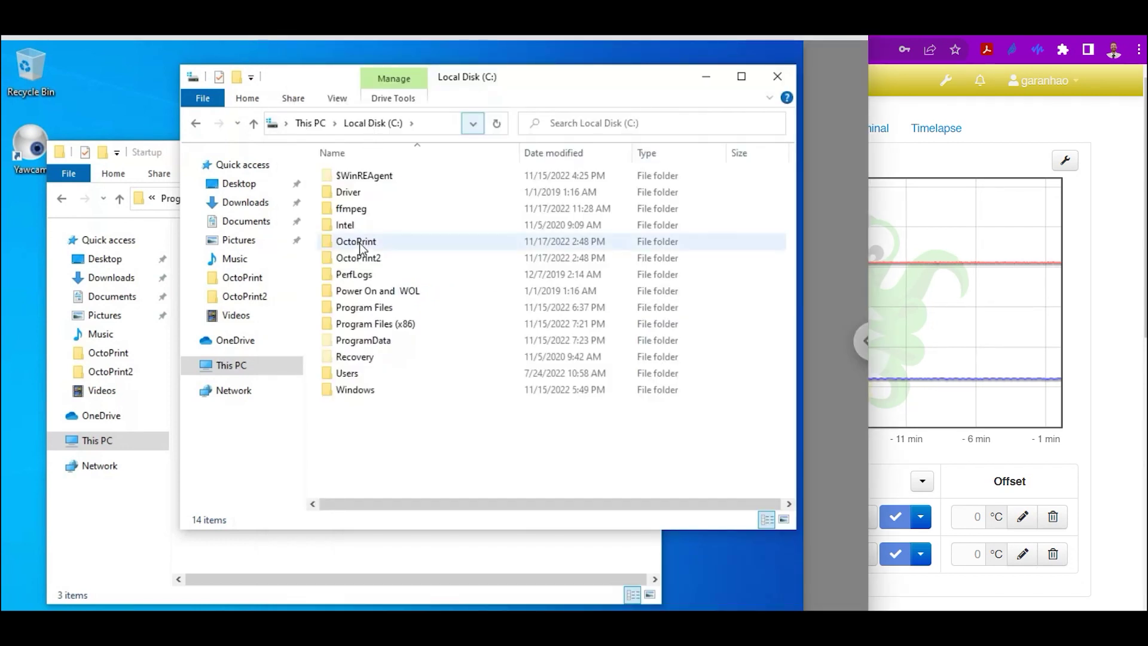
{"action": "left_click", "coordinate": [360, 260]}
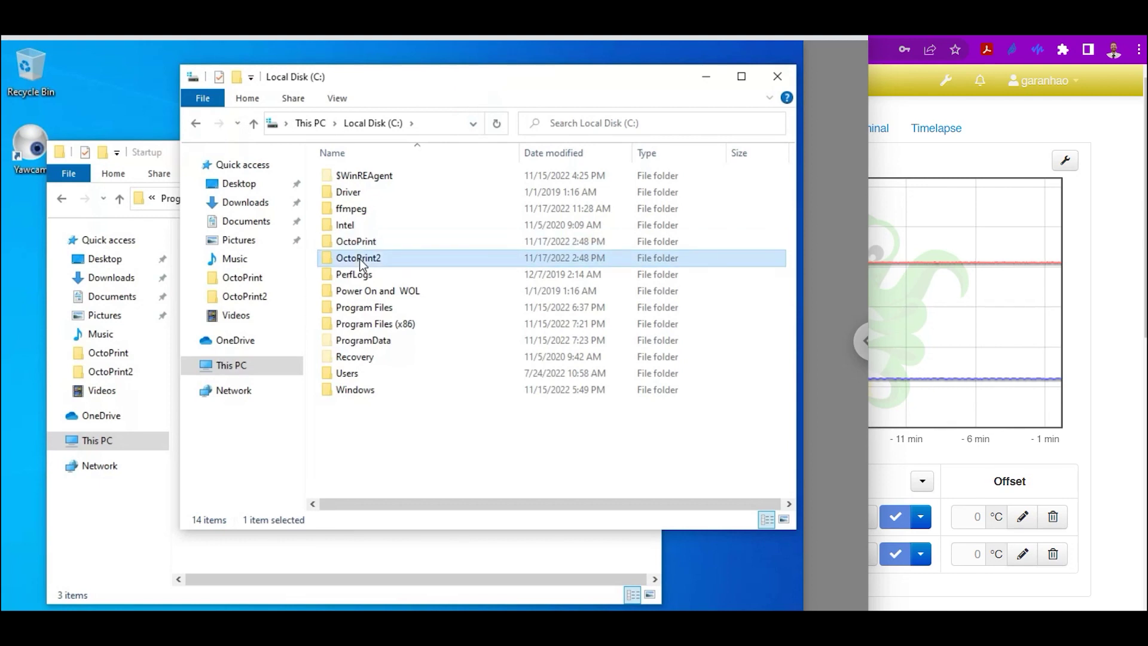
{"action": "left_click", "coordinate": [173, 155]}
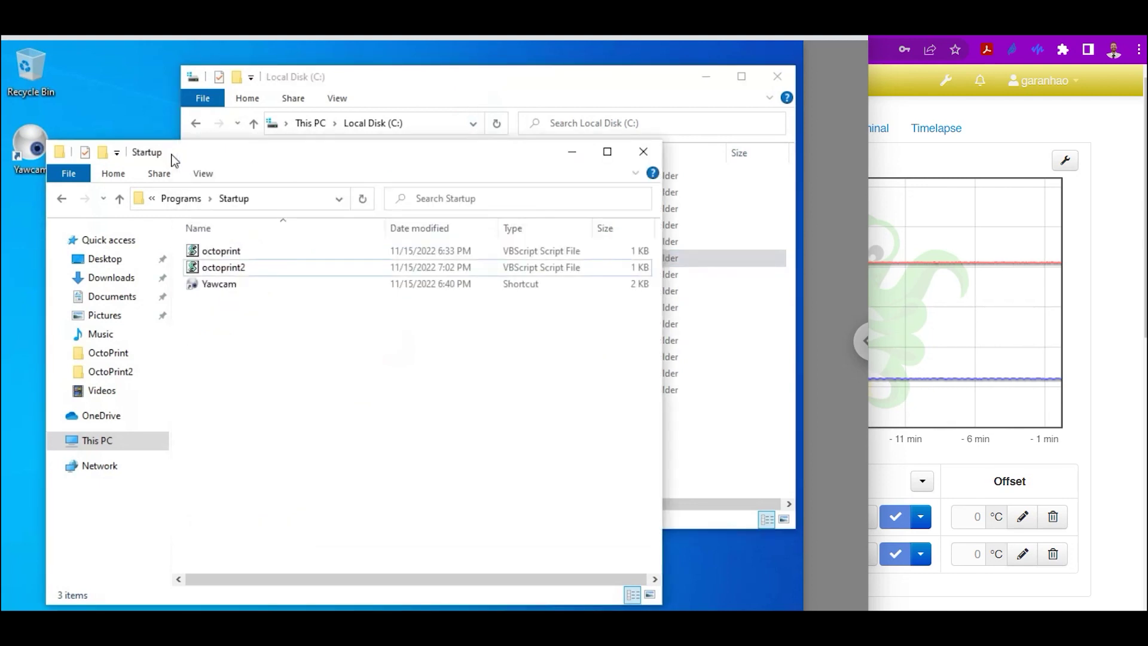
{"action": "left_click", "coordinate": [218, 256]}
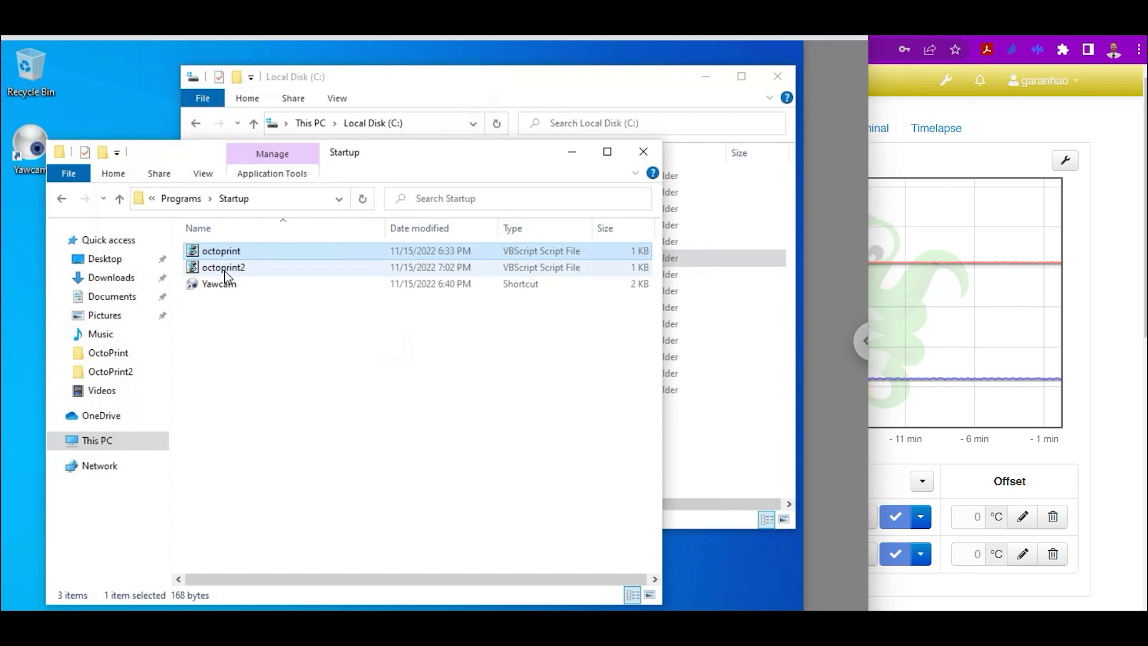
{"action": "left_click", "coordinate": [225, 272]}
{"action": "left_click", "coordinate": [231, 326]}
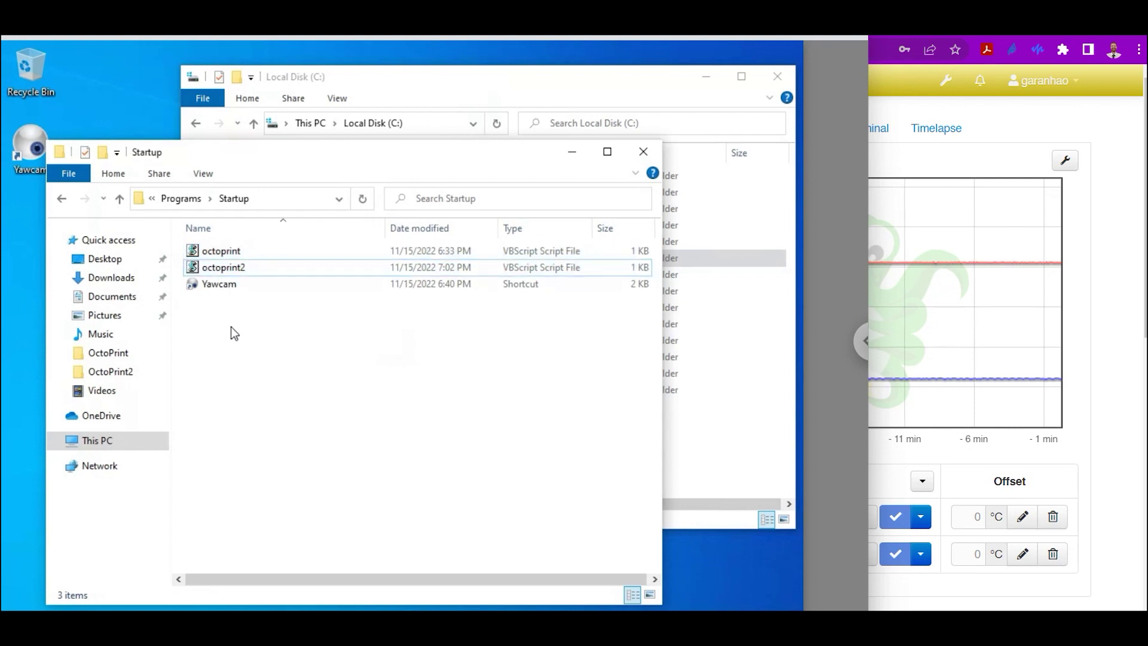
{"action": "left_click", "coordinate": [464, 90]}
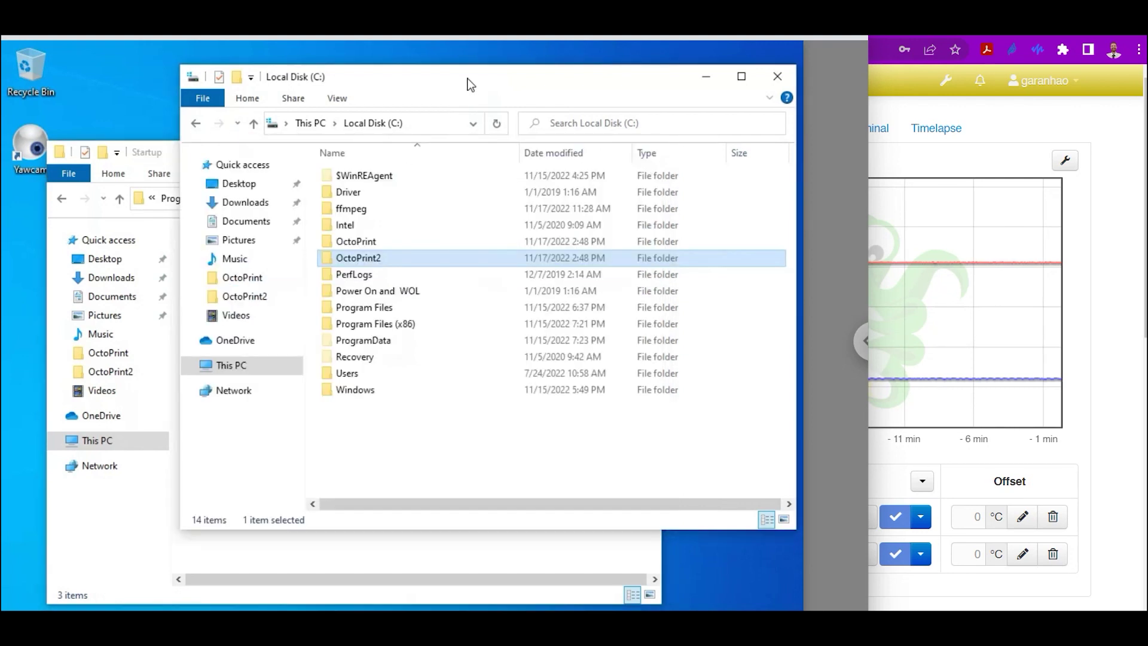
{"action": "double_click", "coordinate": [361, 261]}
{"action": "left_click", "coordinate": [353, 197]}
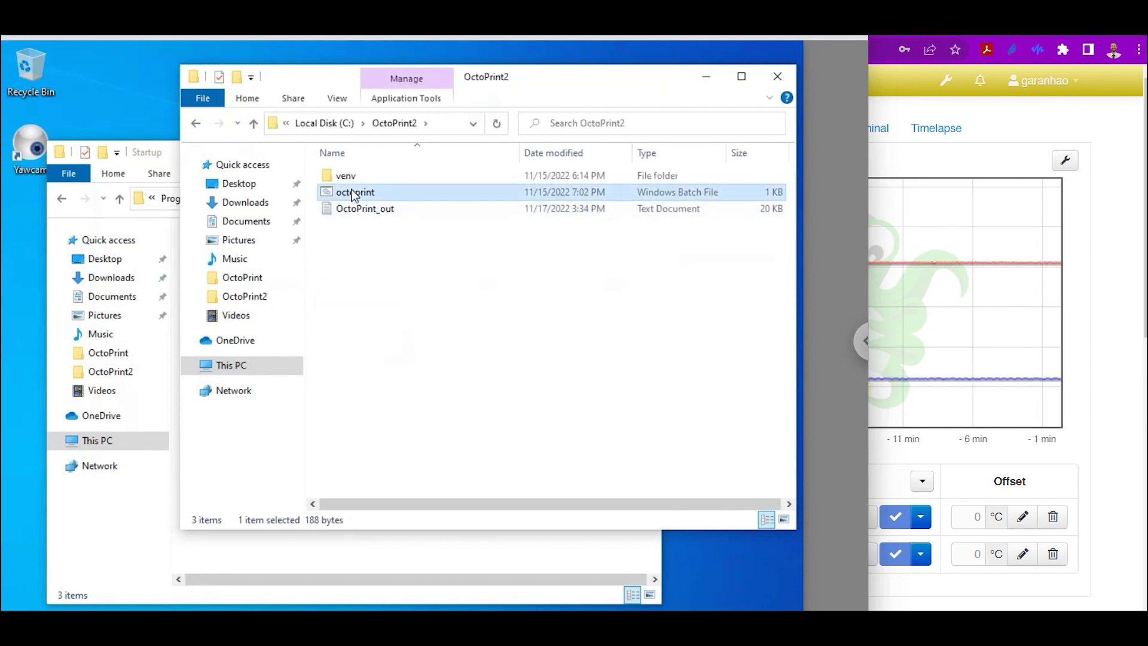
{"action": "right_click", "coordinate": [354, 196]}
{"action": "left_click", "coordinate": [360, 216]}
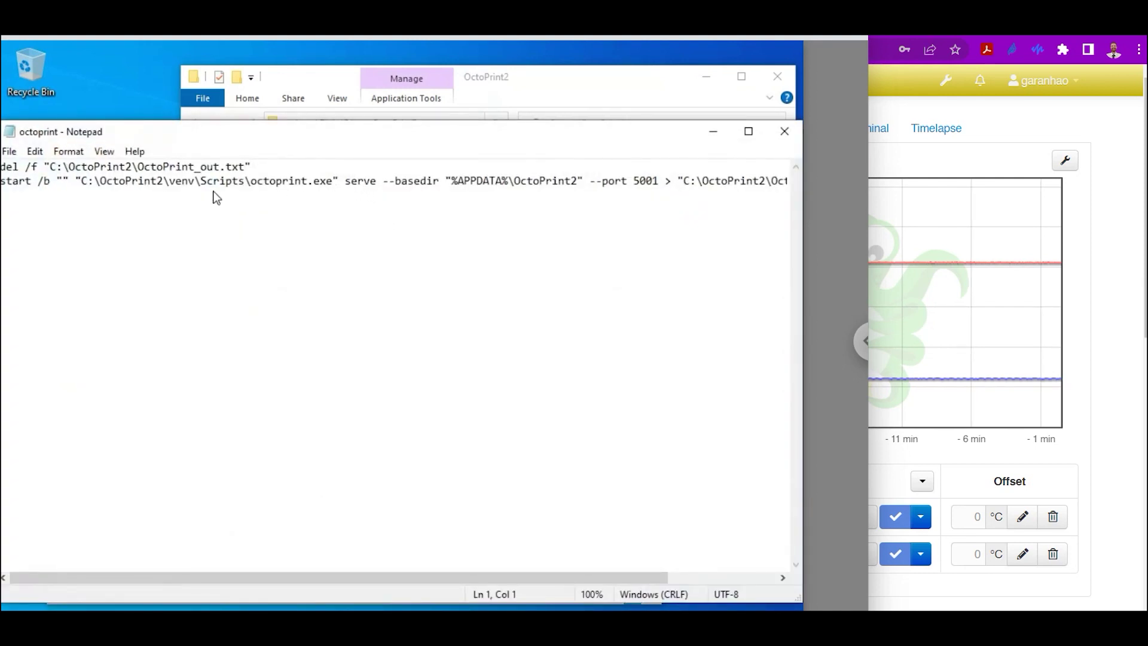
{"action": "left_click_drag", "start_coordinate": [156, 184], "coordinate": [164, 185]}
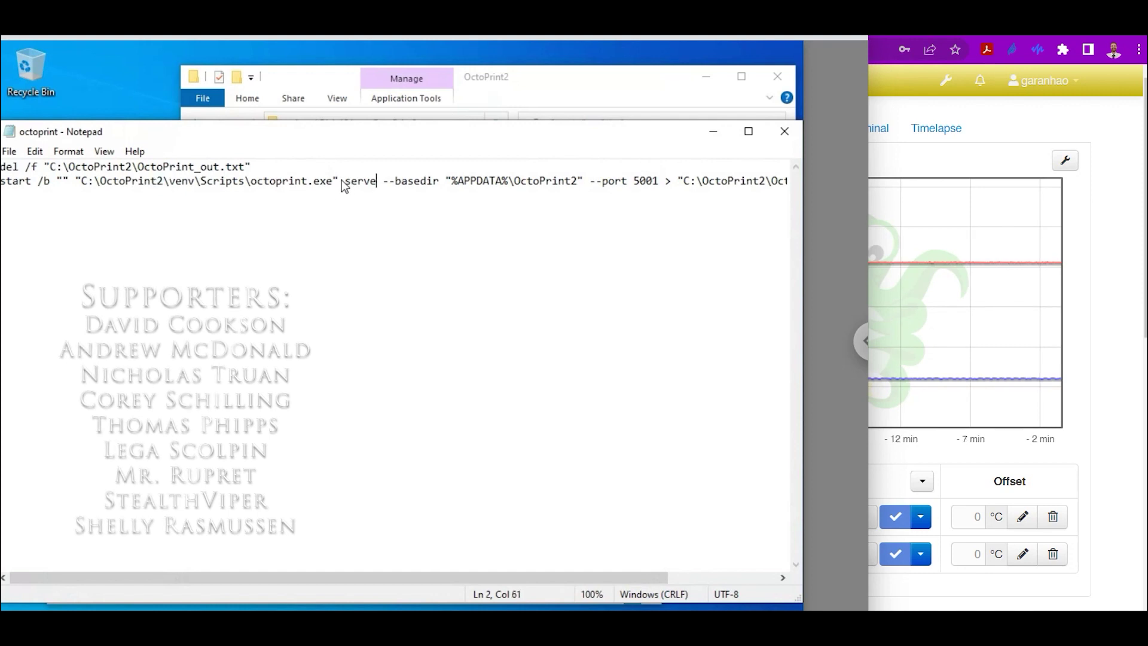
{"action": "left_click_drag", "start_coordinate": [345, 181], "coordinate": [658, 191]}
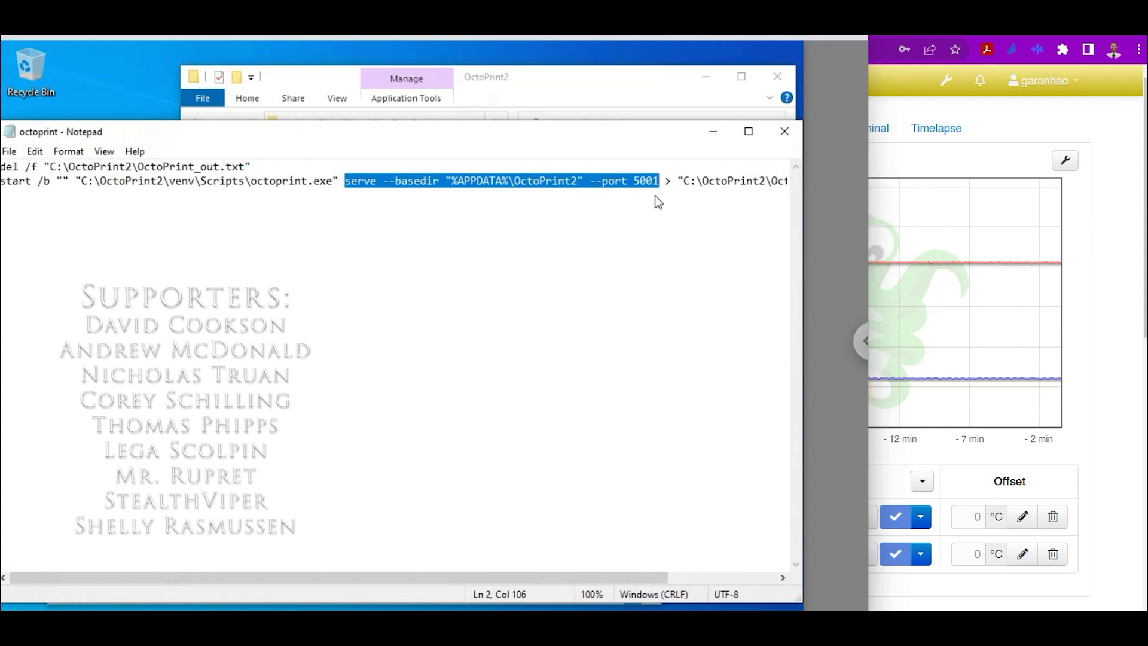
{"action": "left_click", "coordinate": [413, 185]}
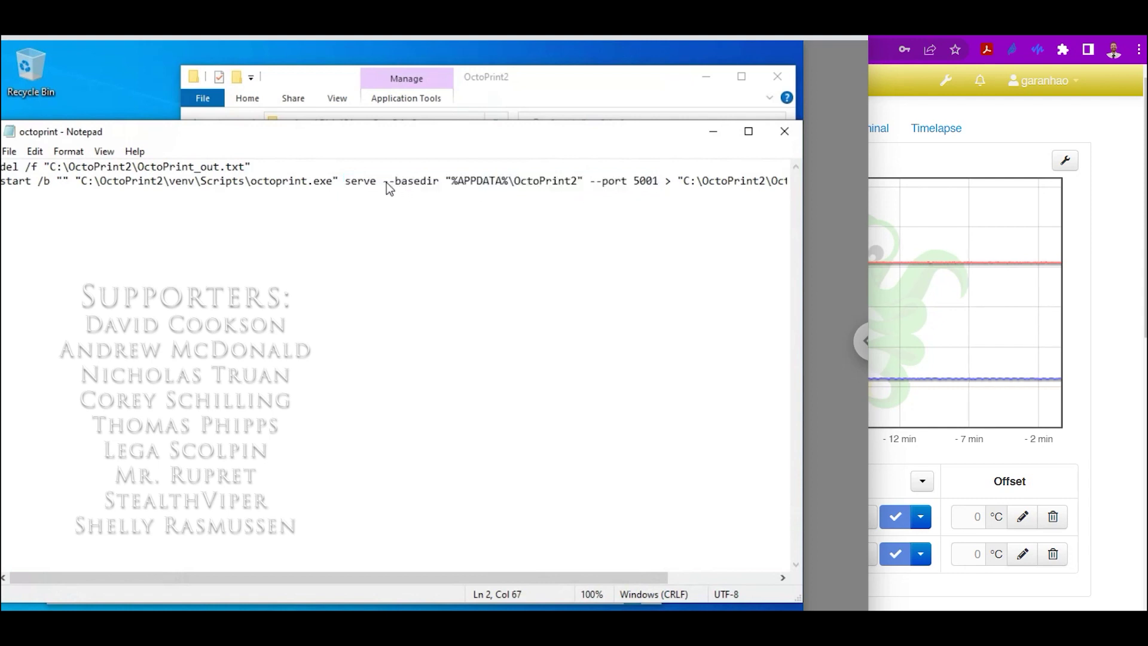
{"action": "double_click", "coordinate": [440, 184]}
{"action": "left_click", "coordinate": [534, 183]}
{"action": "left_click_drag", "start_coordinate": [591, 182], "coordinate": [666, 187]}
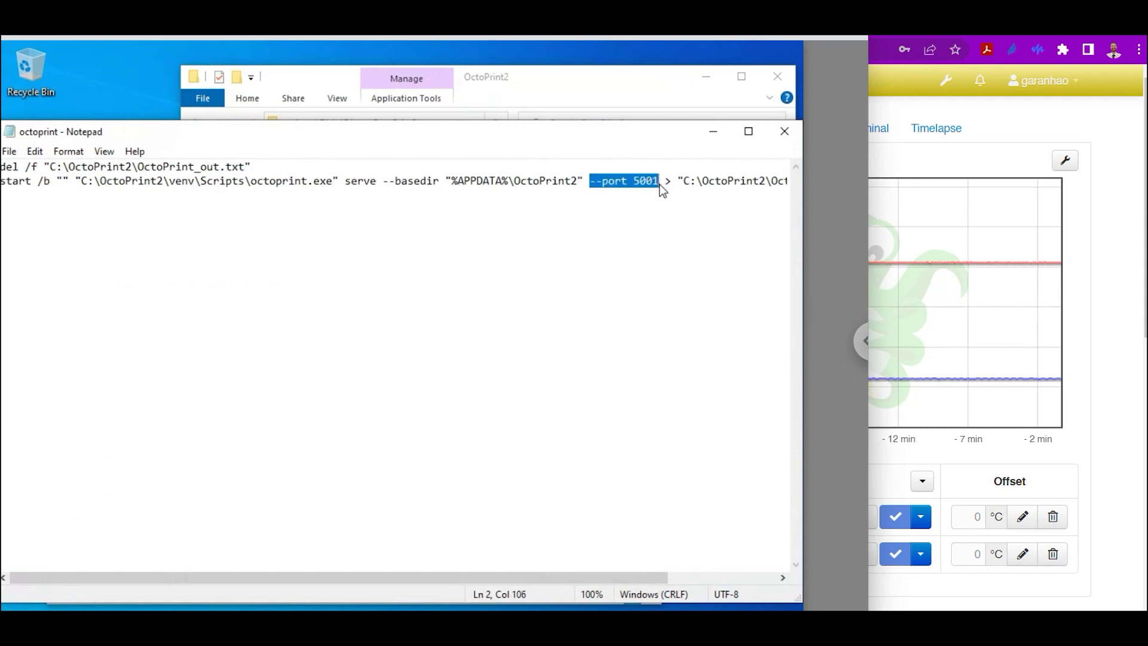
{"action": "left_click", "coordinate": [640, 210]}
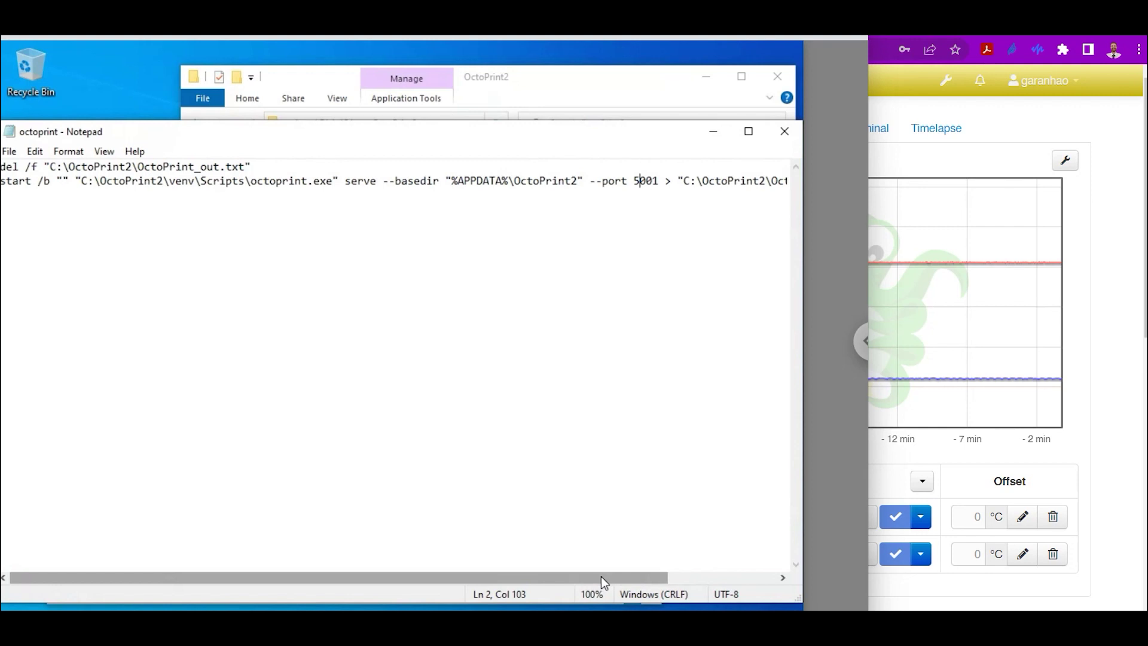
{"action": "mouse_move", "coordinate": [601, 576]}
{"action": "left_mouse_down"}
{"action": "mouse_move", "coordinate": [725, 569]}
{"action": "mouse_move", "coordinate": [595, 578]}
{"action": "mouse_move", "coordinate": [613, 580]}
{"action": "left_mouse_up"}
Step: Close the Notepad window holding the batch file
{"action": "left_click", "coordinate": [790, 132]}
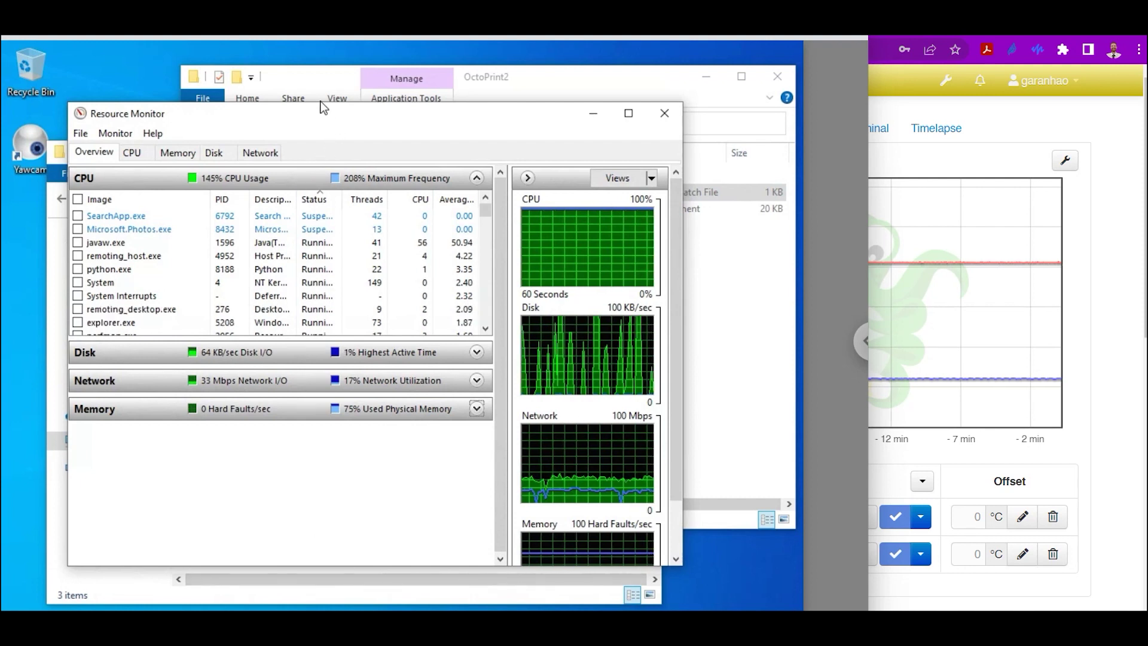
{"action": "left_click", "coordinate": [313, 81]}
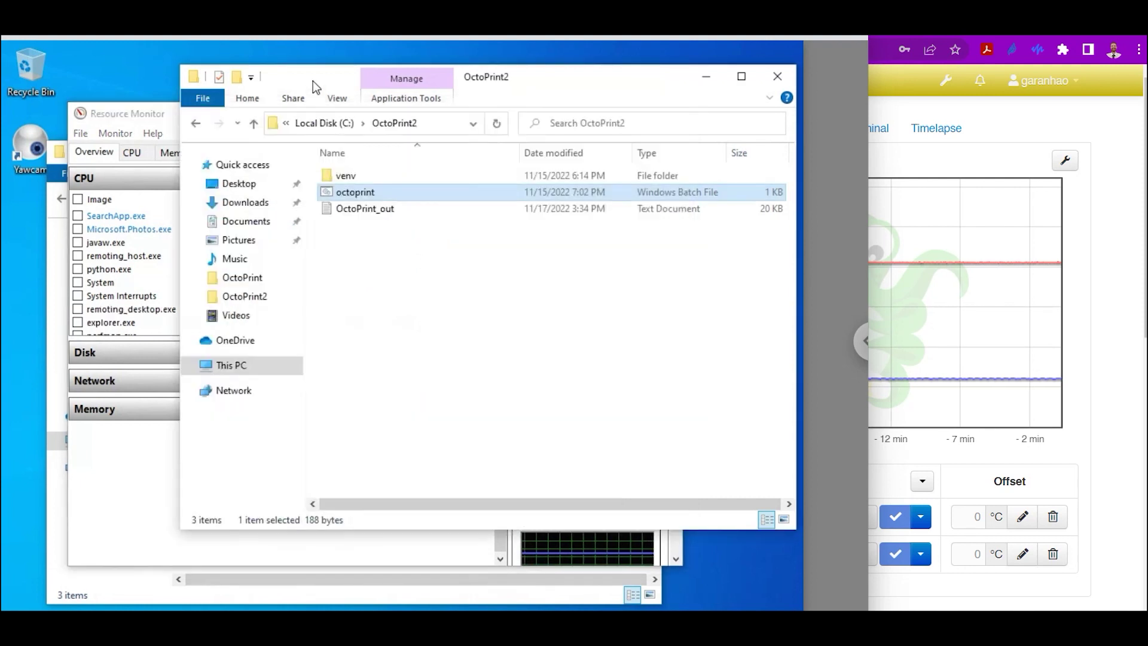
{"action": "right_click", "coordinate": [232, 366]}
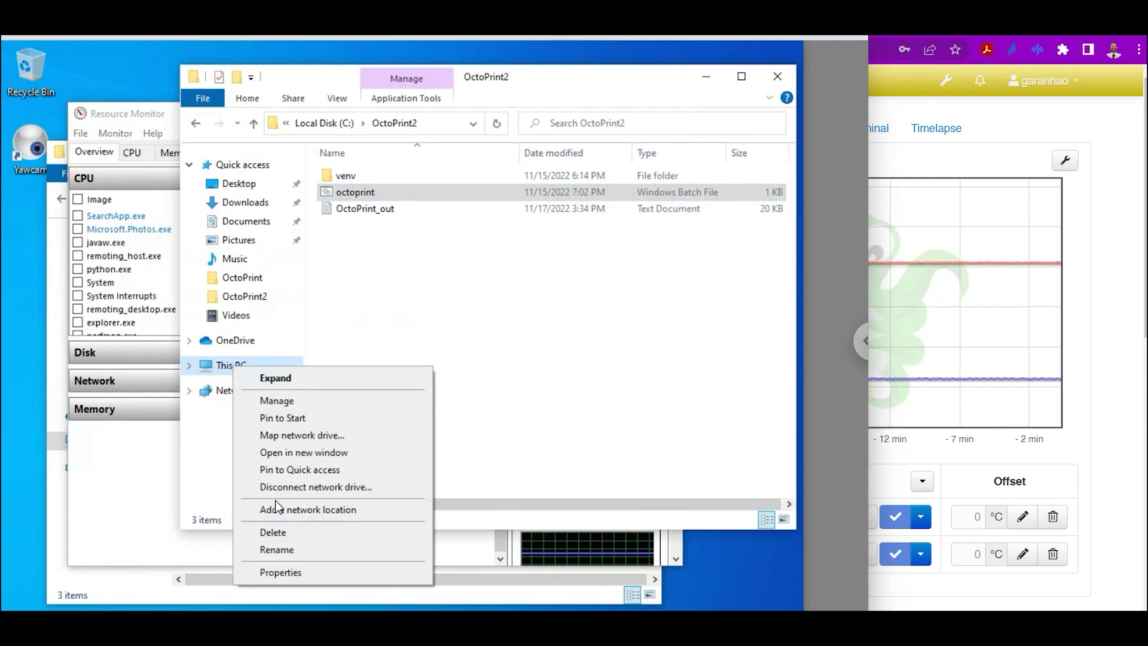
{"action": "left_click", "coordinate": [299, 576]}
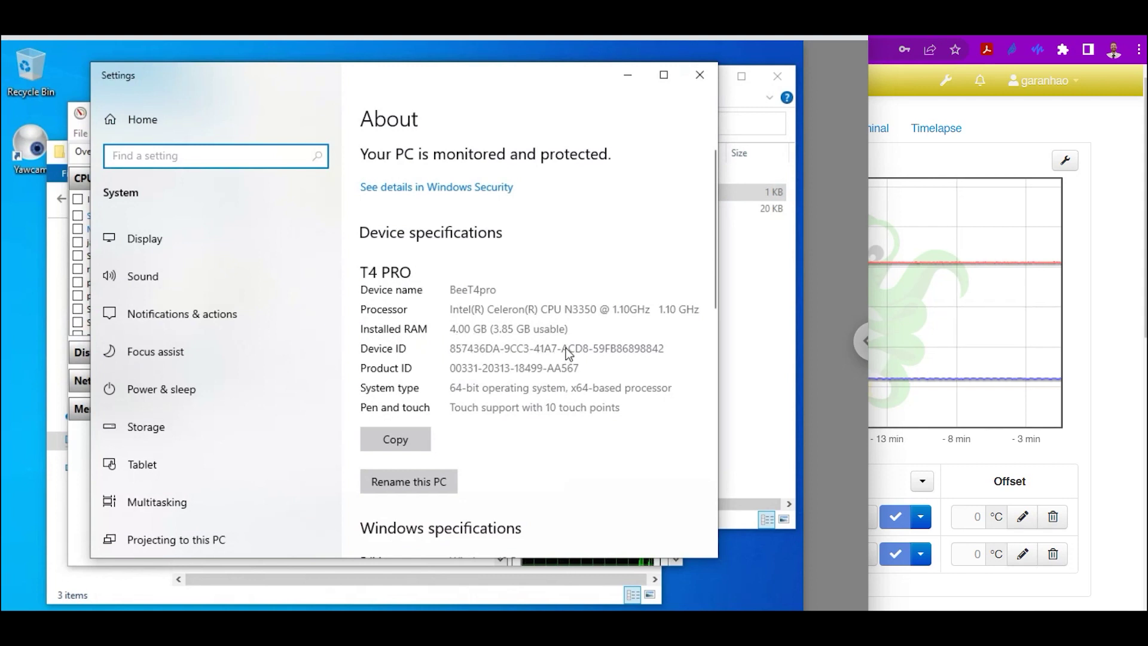
{"action": "left_click_drag", "start_coordinate": [541, 310], "coordinate": [661, 317]}
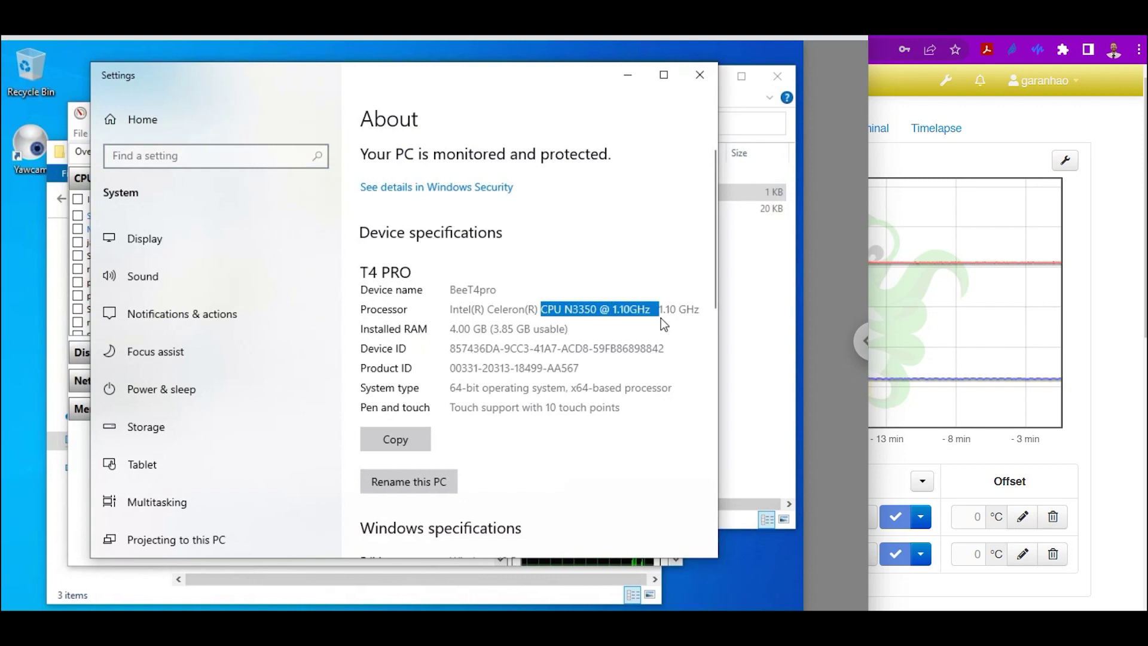
{"action": "left_click", "coordinate": [610, 332]}
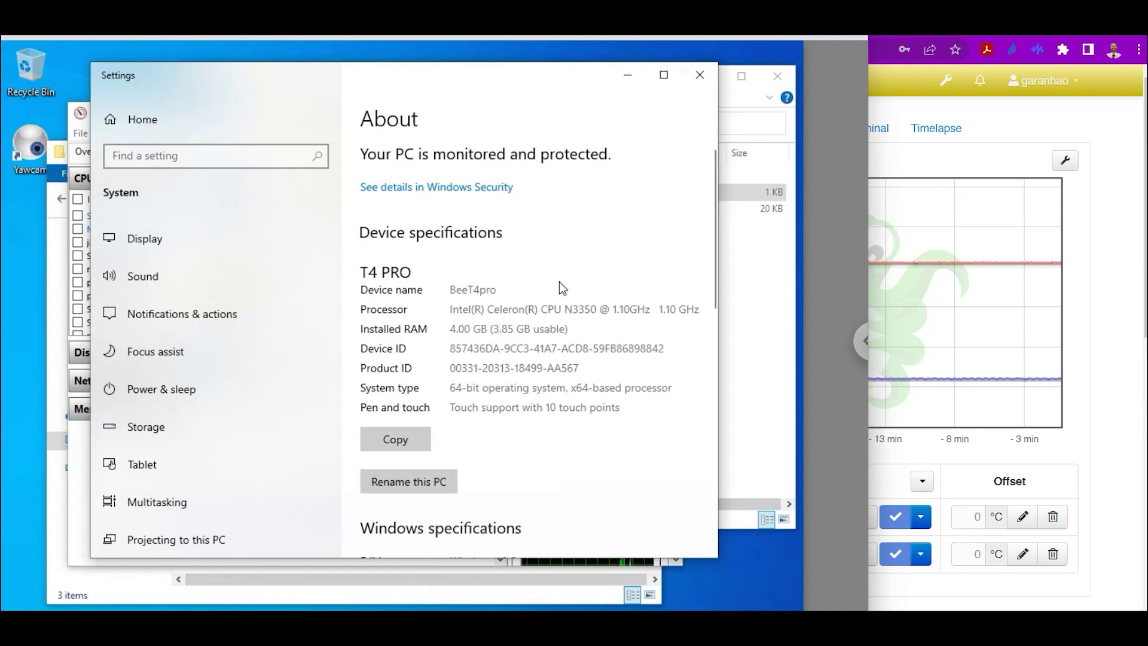
{"action": "scroll", "coordinate": [558, 282], "scroll_direction": "down", "scroll_amount": 3}
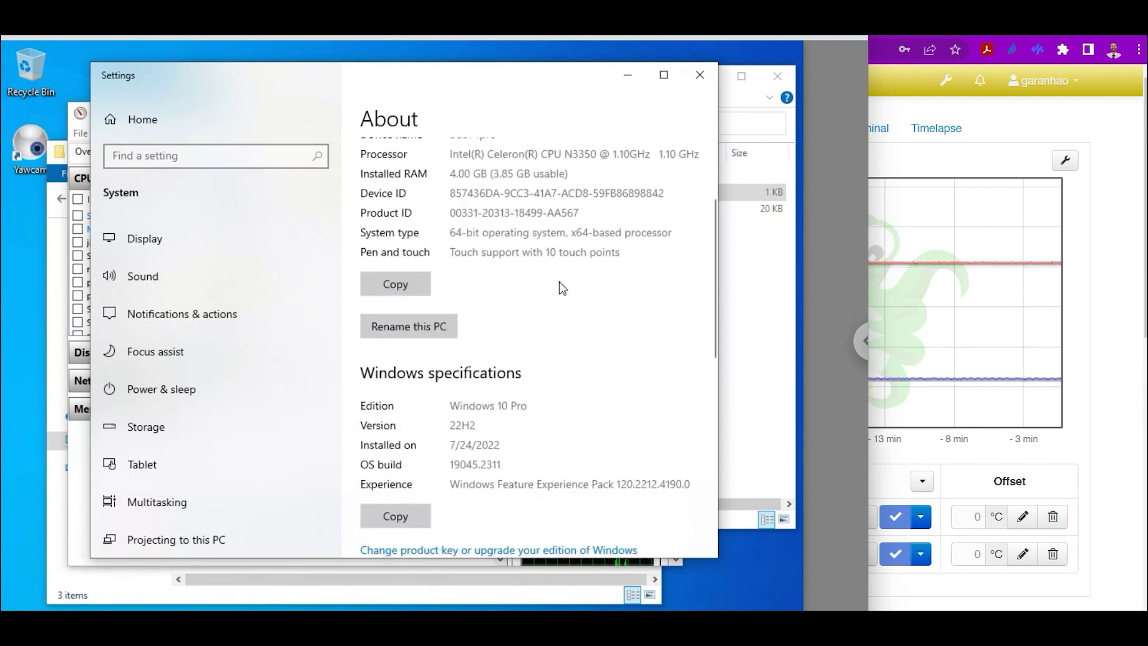
{"action": "scroll", "coordinate": [558, 282], "scroll_direction": "down", "scroll_amount": 2}
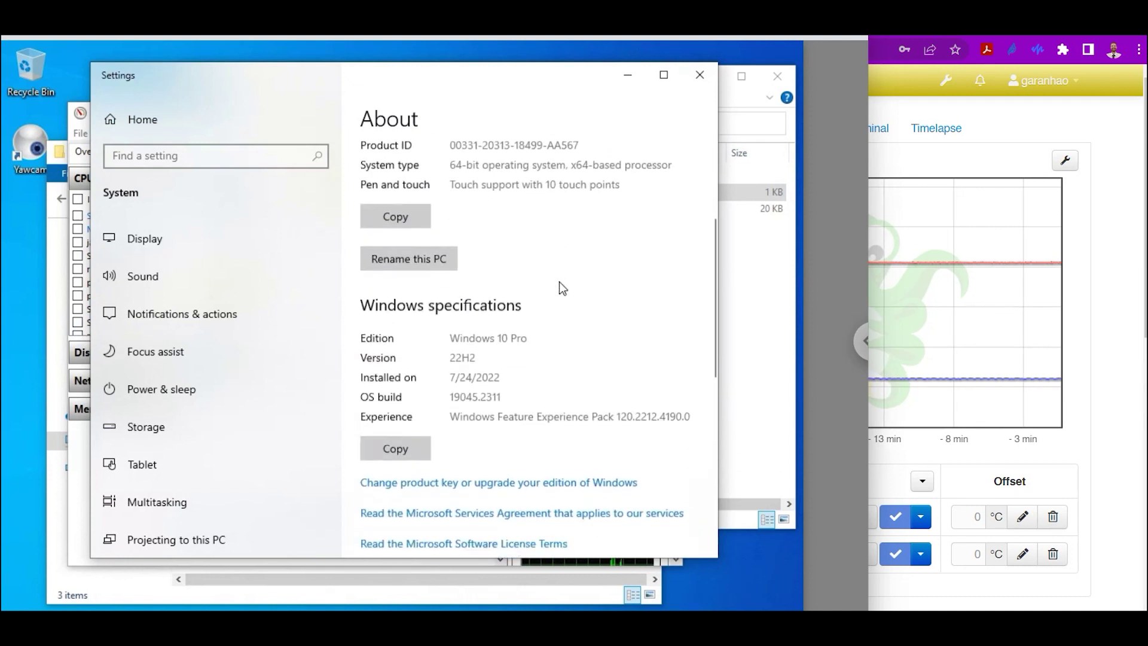
{"action": "scroll", "coordinate": [558, 281], "scroll_direction": "down", "scroll_amount": 1}
{"action": "scroll", "coordinate": [558, 281], "scroll_direction": "up", "scroll_amount": 5}
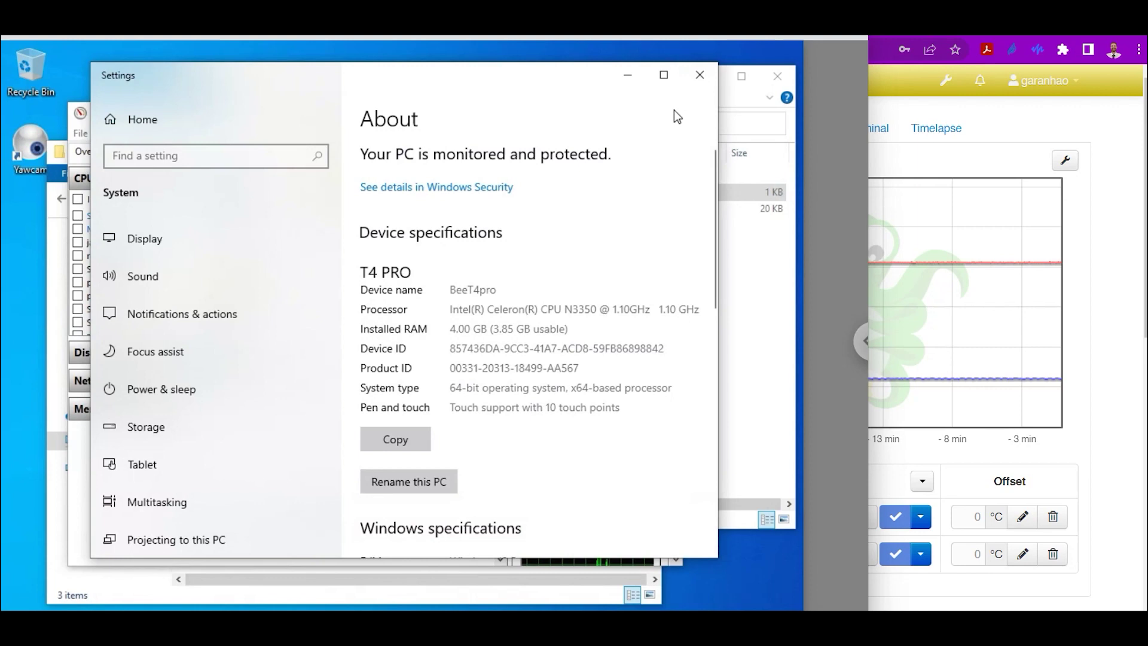
Step: Close the system About page, go up to Local Disk (C:), and bring Resource Monitor forward
{"action": "left_click", "coordinate": [697, 76]}
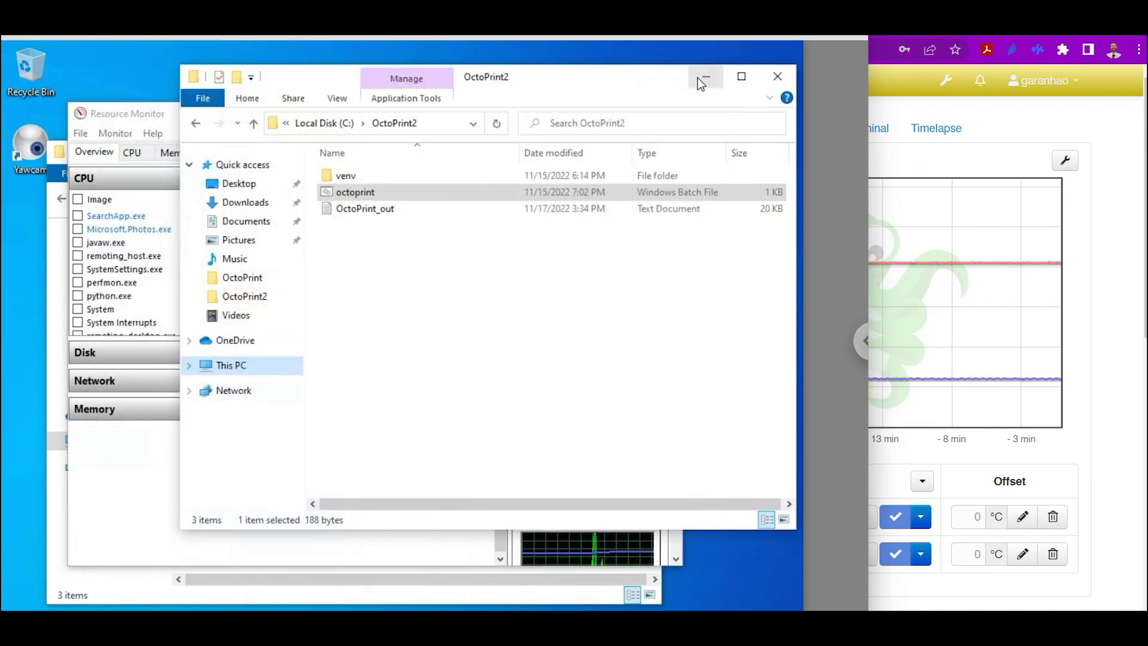
{"action": "left_click", "coordinate": [323, 123]}
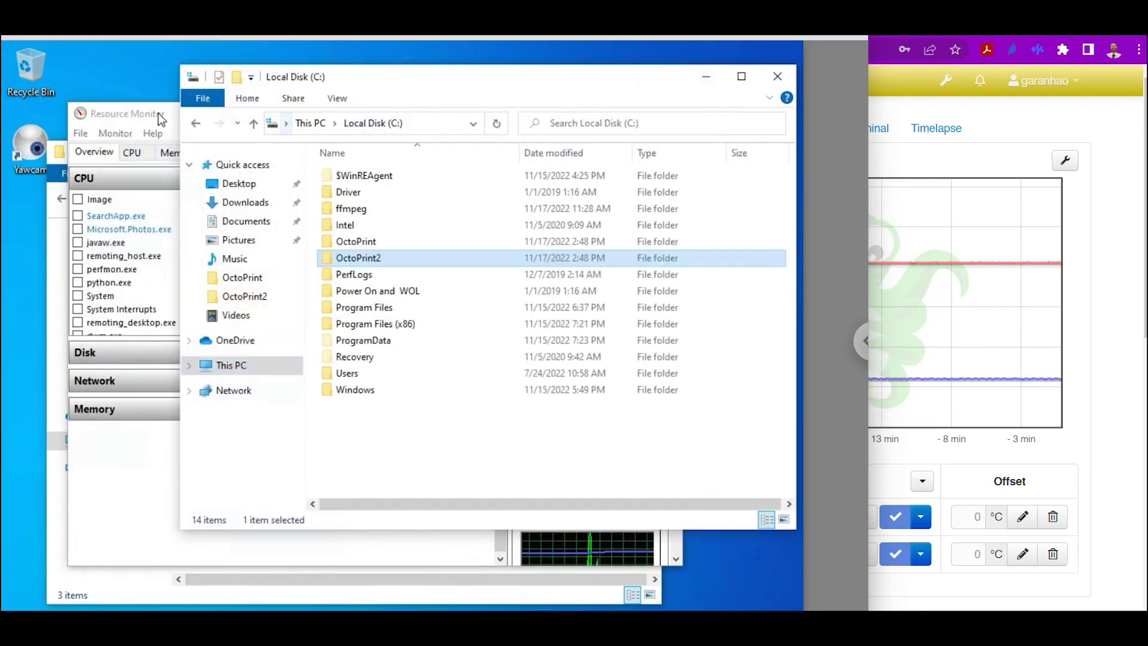
{"action": "left_click", "coordinate": [154, 113]}
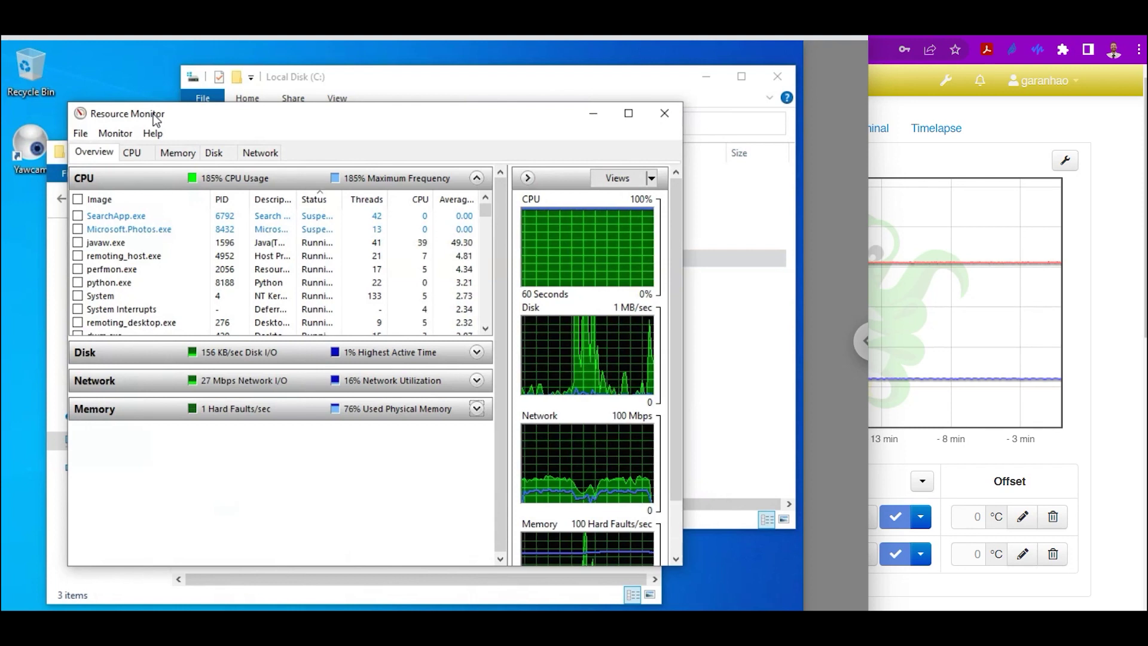